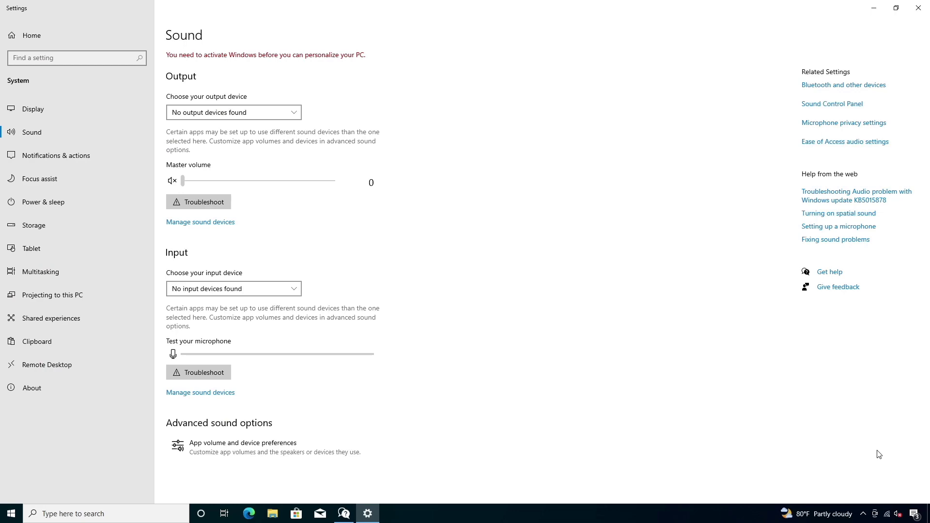
Close the Sound settings window showing no output devices, then close the Get Help window.
left_click(918, 8)
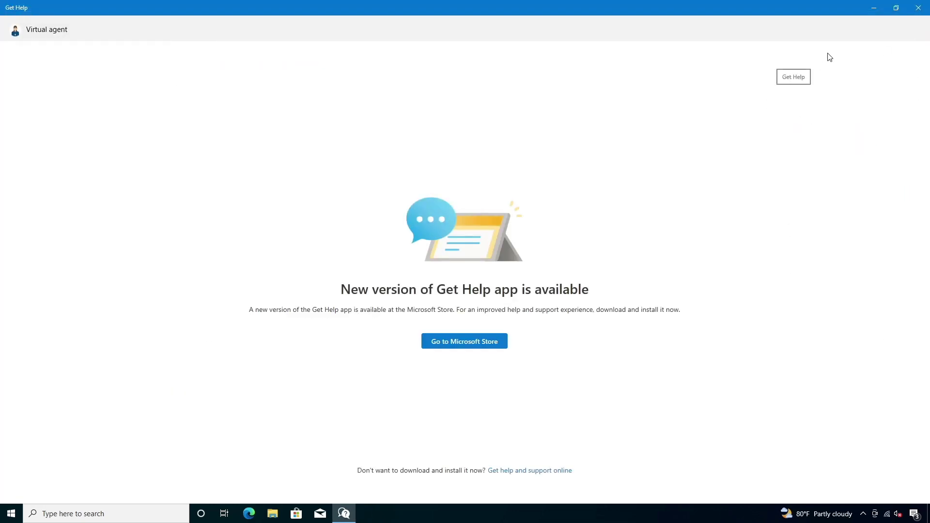
left_click(918, 9)
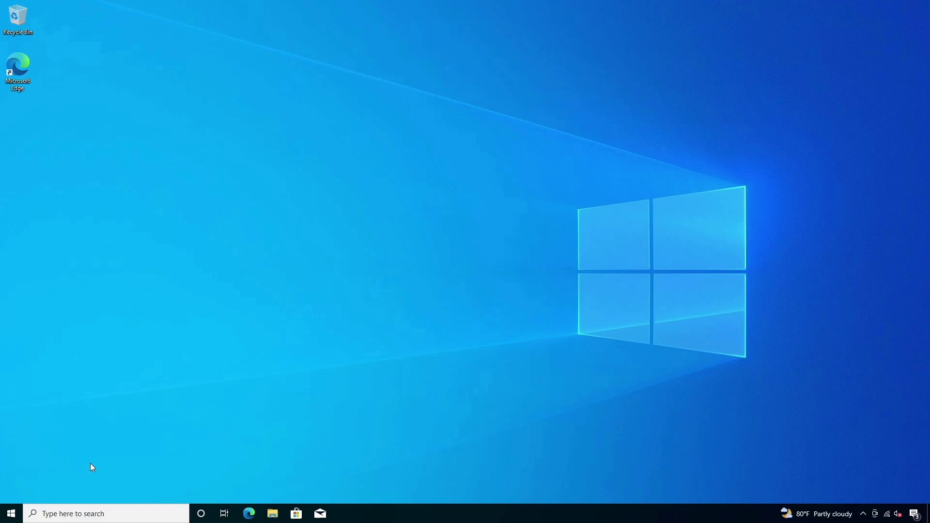
left_click(68, 514)
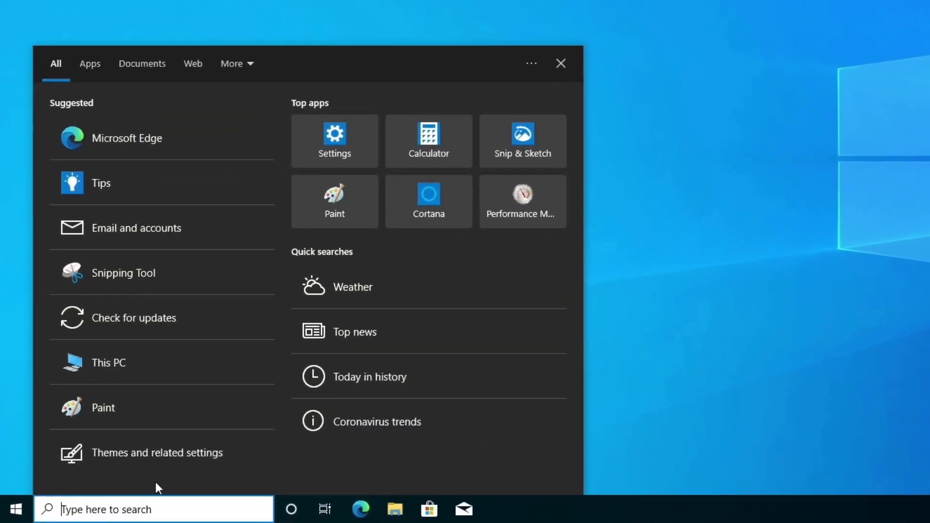
type("sysi")
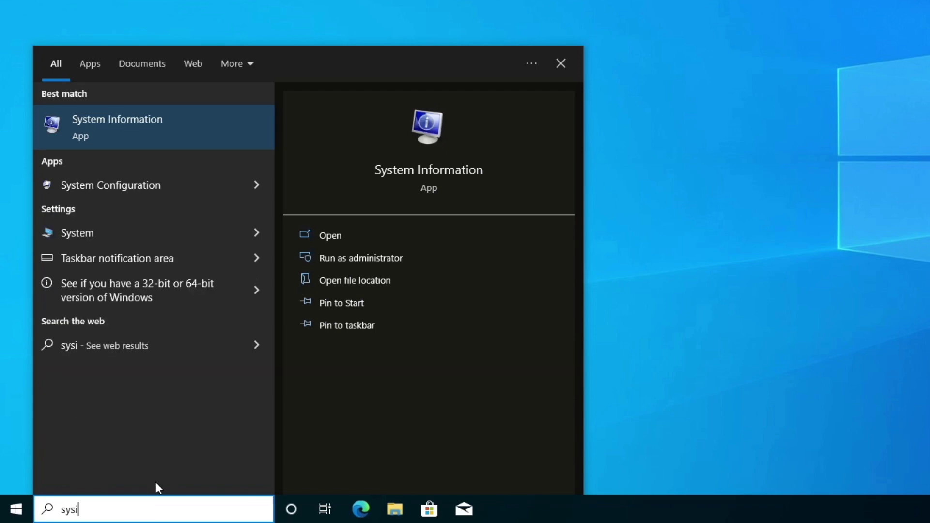
type("nfo")
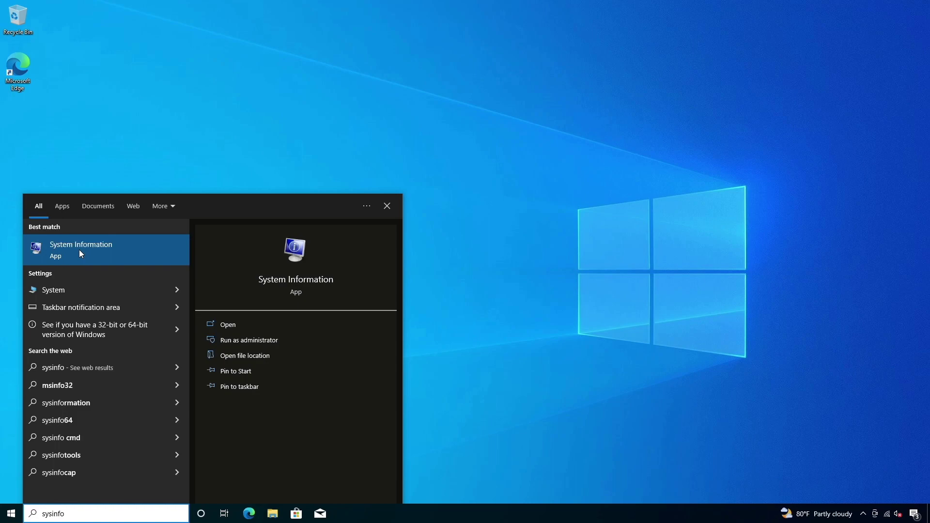
left_click(80, 252)
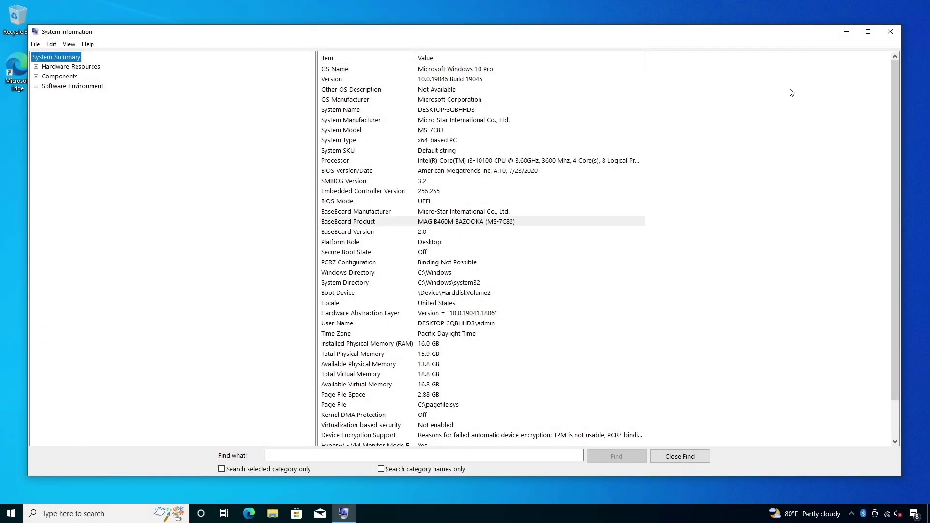
Close System Information, then search Google in Edge for 'mag b460 bazooka'.
left_click(890, 32)
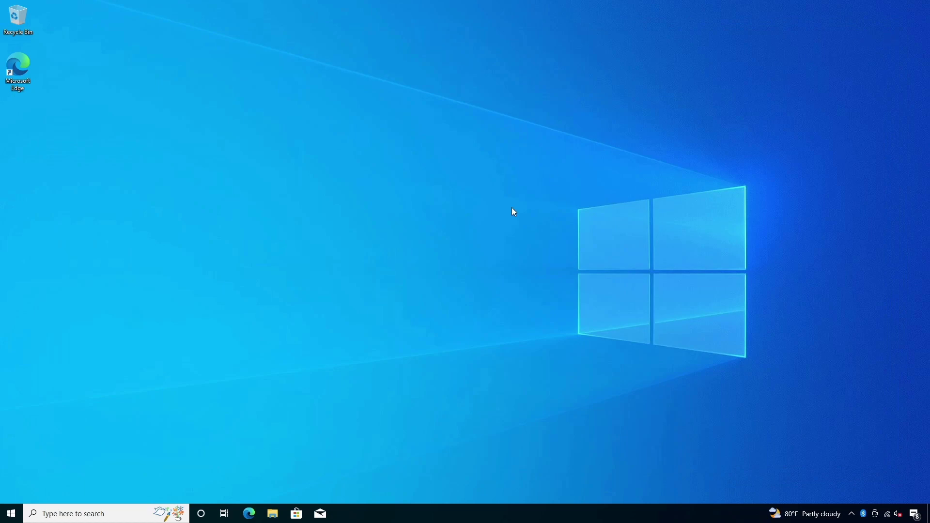
left_click(251, 515)
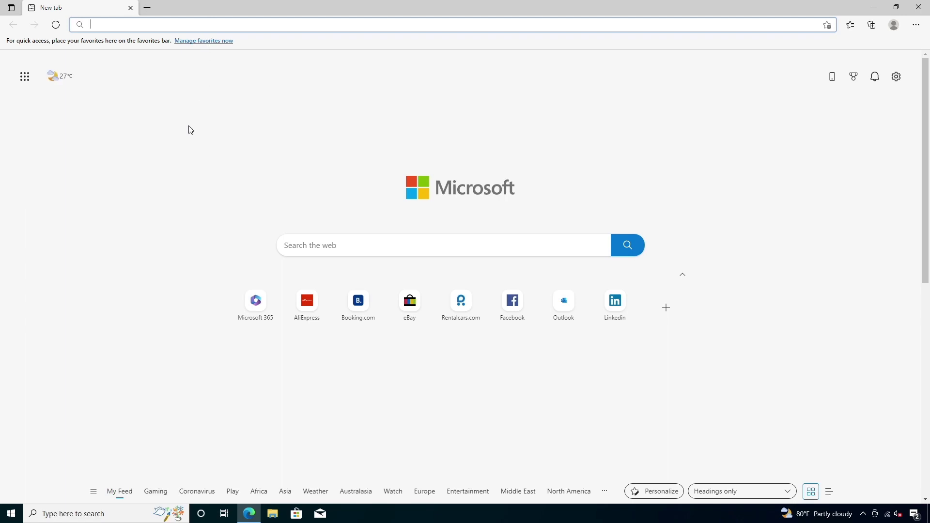
type("ma")
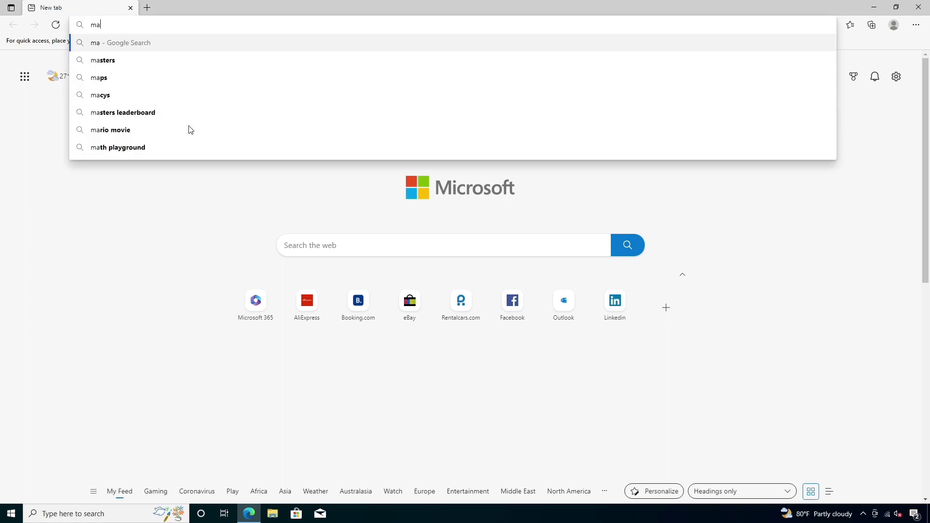
type("g b460 bazooka")
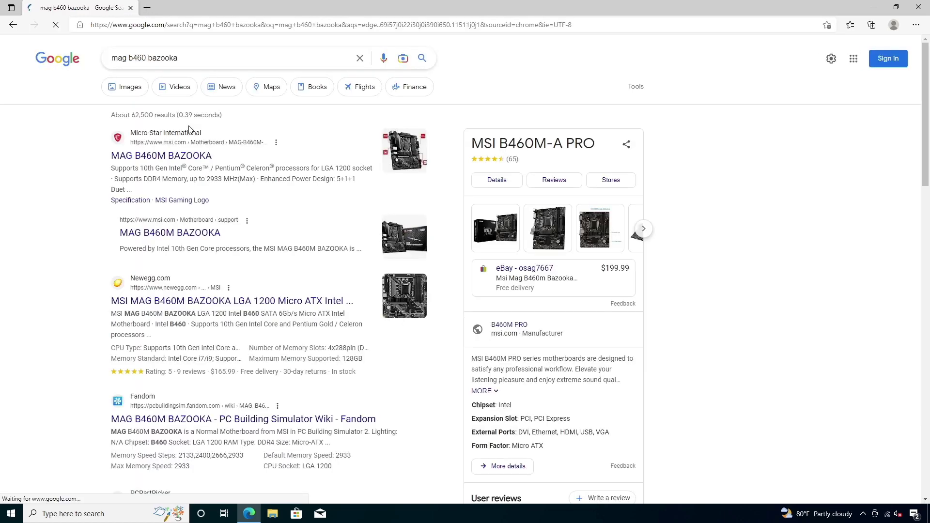
Open MSI's MAG B460M BAZOOKA page, dismiss the cookie notice, and show its driver support list.
left_click(180, 156)
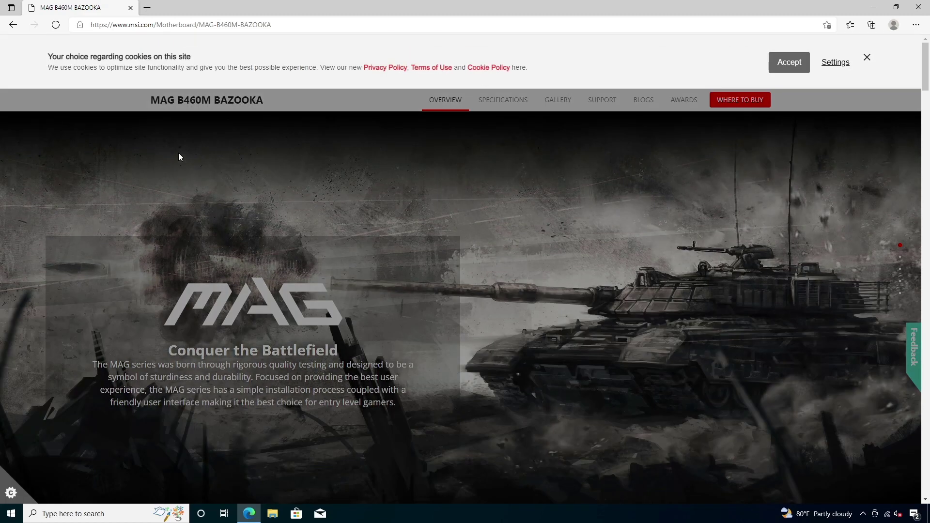
left_click(867, 57)
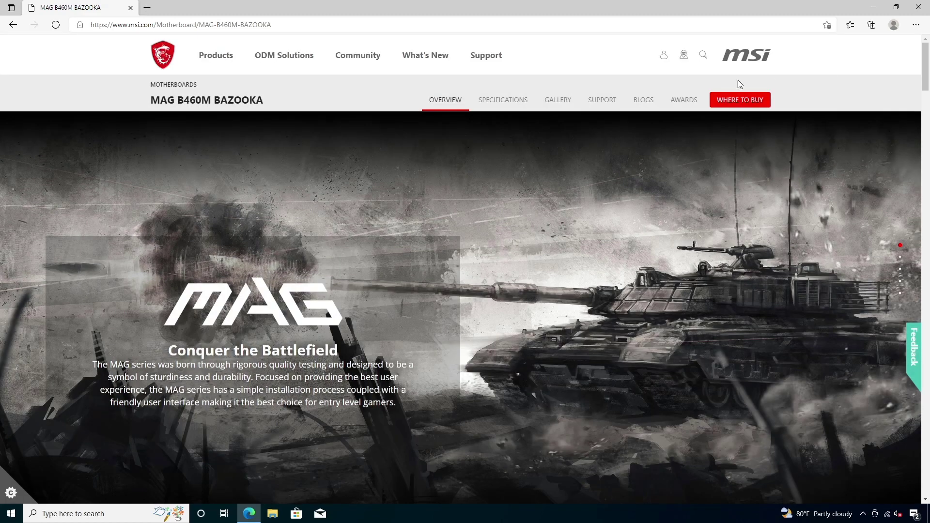
left_click(598, 102)
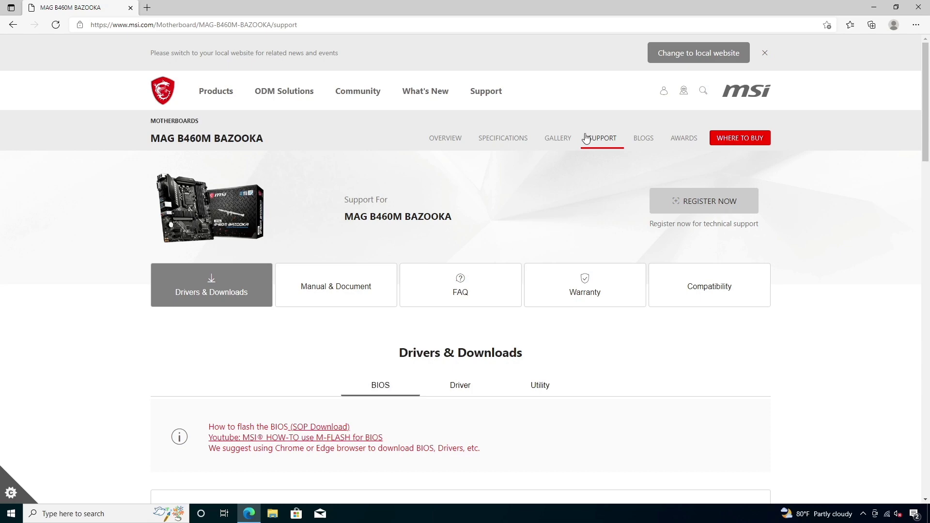
left_click(459, 387)
Filter drivers to Win10 64 and download the Realtek HD Universal Driver from On-Board Audio Drivers.
scroll(841, 219, "down", 5)
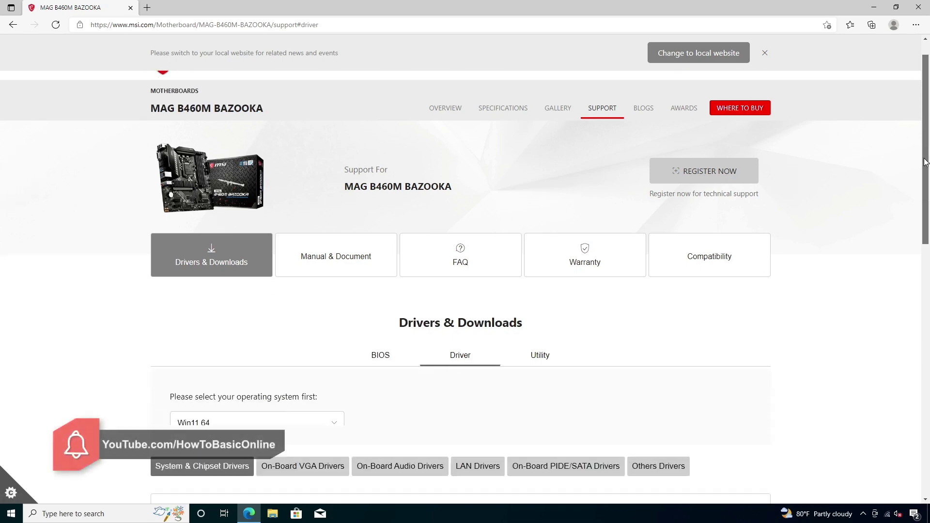
left_click(327, 213)
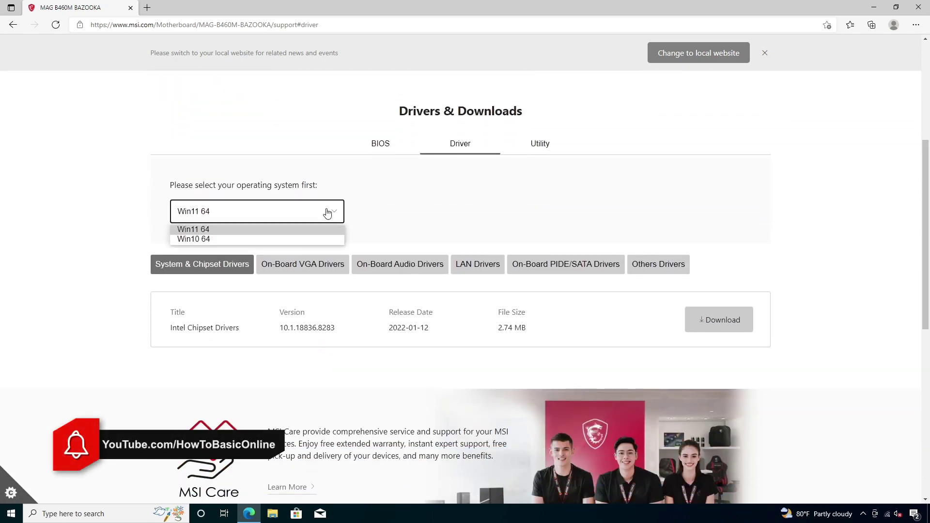
left_click(199, 238)
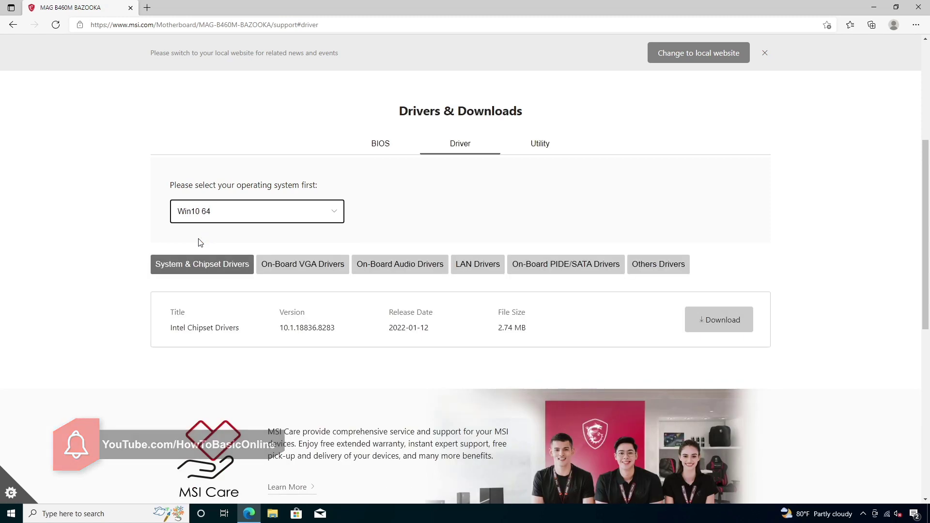
left_click(405, 274)
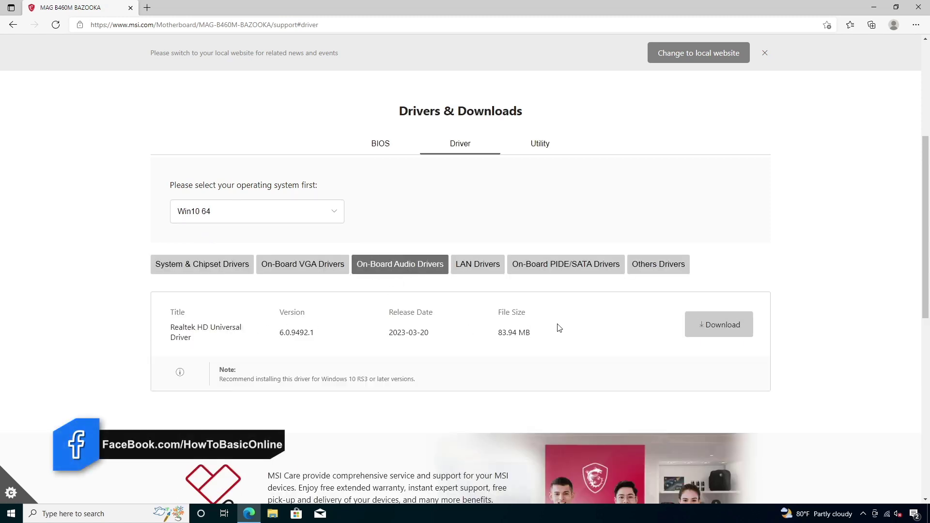
left_click(708, 325)
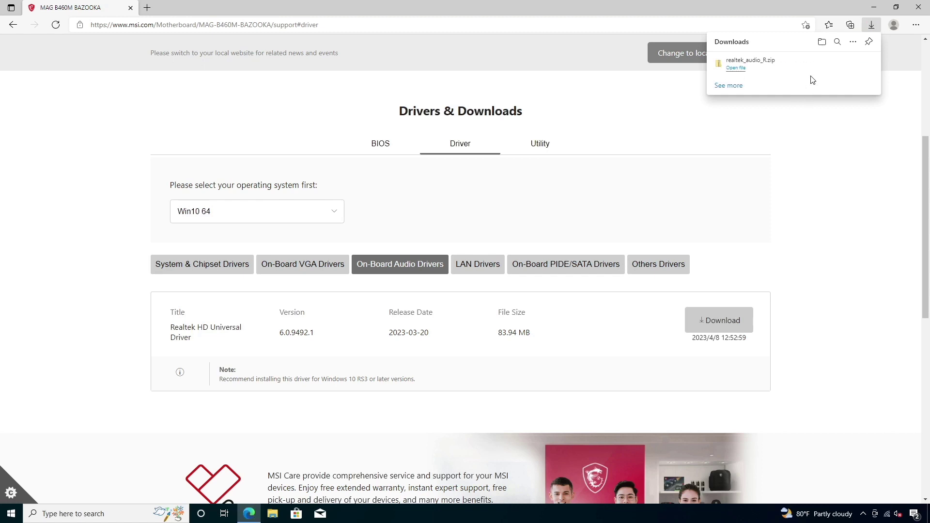
Open the Downloads folder holding realtek_audio_R.zip, close Edge, and select the zip.
left_click(821, 42)
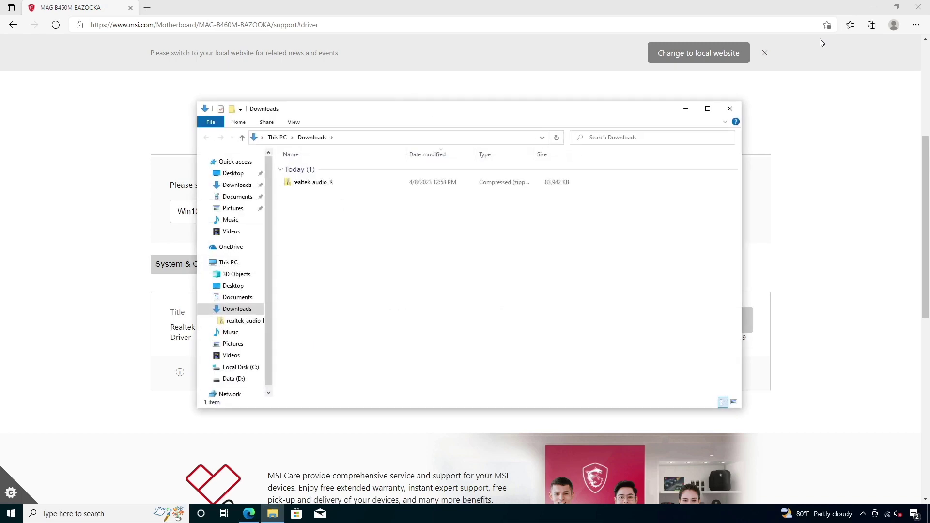
left_click(917, 8)
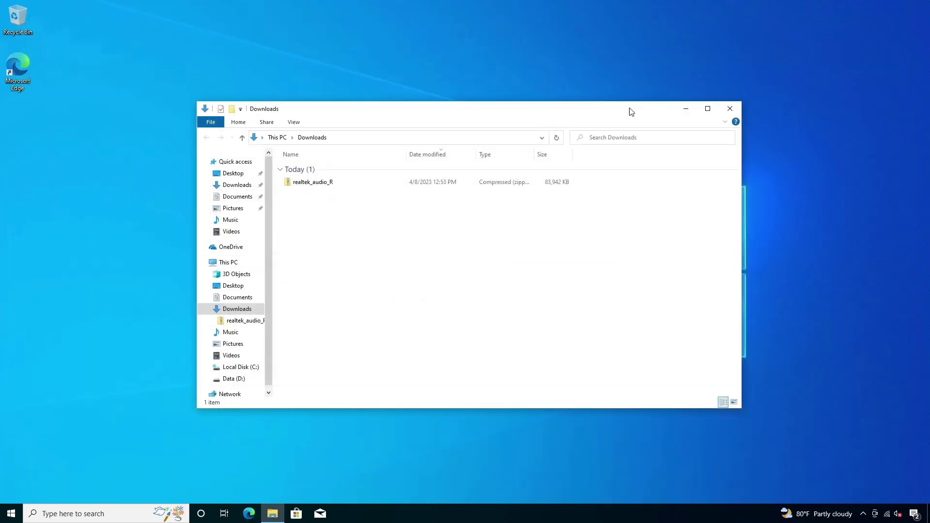
left_click(309, 184)
Extract realtek_audio_R.zip into a realtek_audio_R folder with 'Show extracted files' unchecked.
right_click(297, 187)
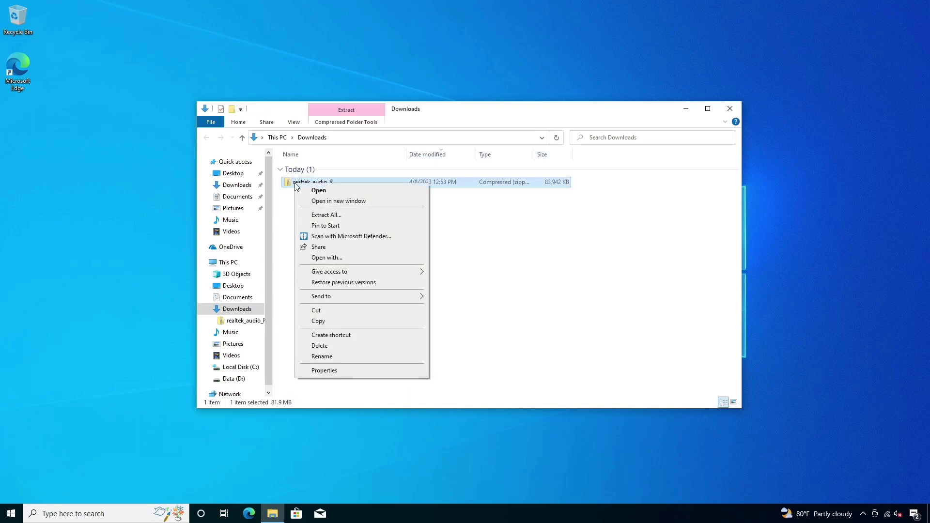
left_click(314, 215)
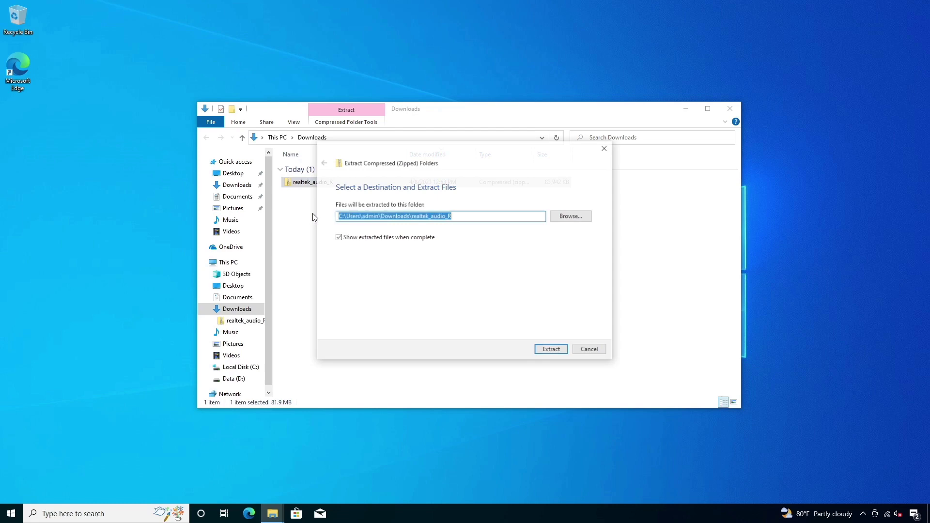
left_click(339, 239)
left_click(338, 237)
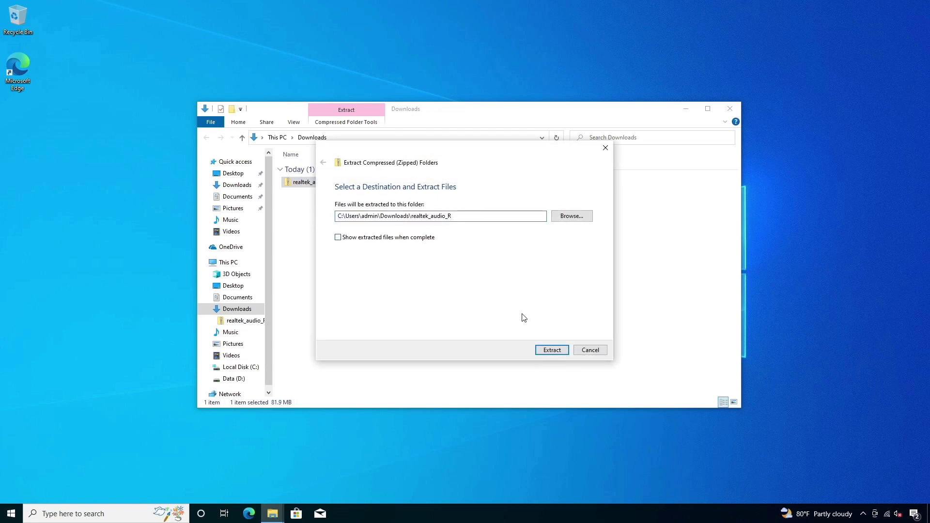
left_click(554, 351)
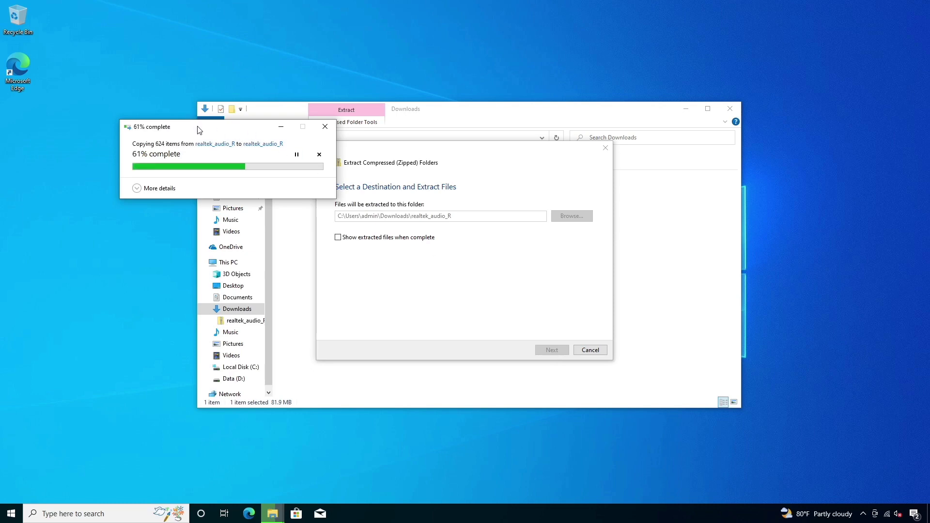
left_click_drag(200, 129, 440, 250)
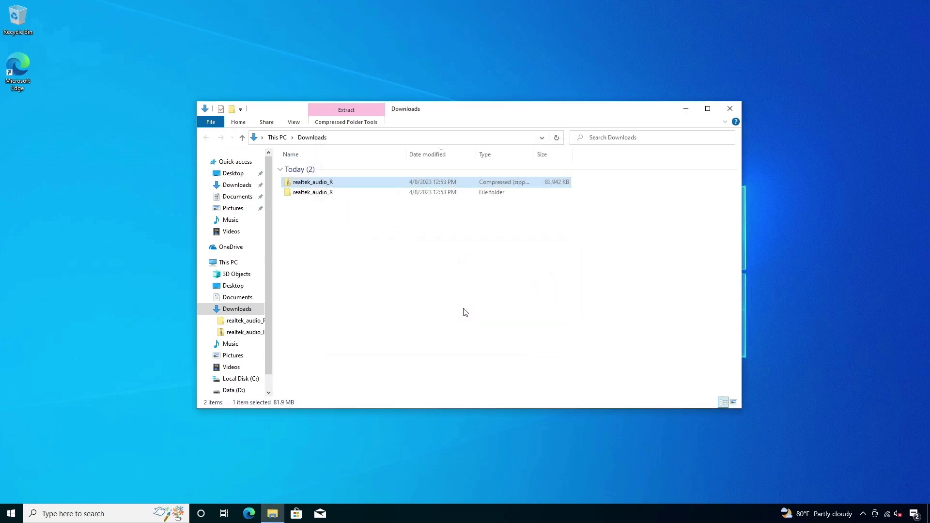
Open realtek_audio_R > Realtek HD Universal Driver and run its Setup application.
double_click(315, 192)
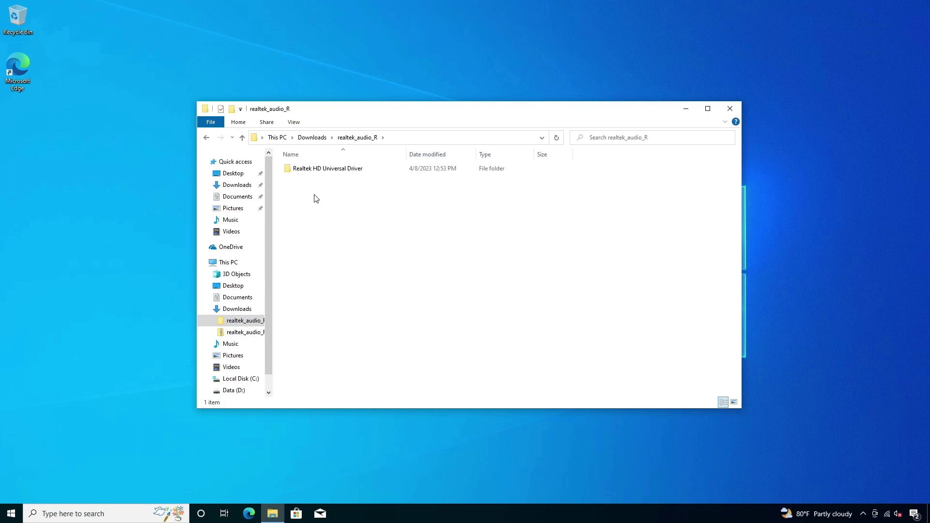
double_click(339, 170)
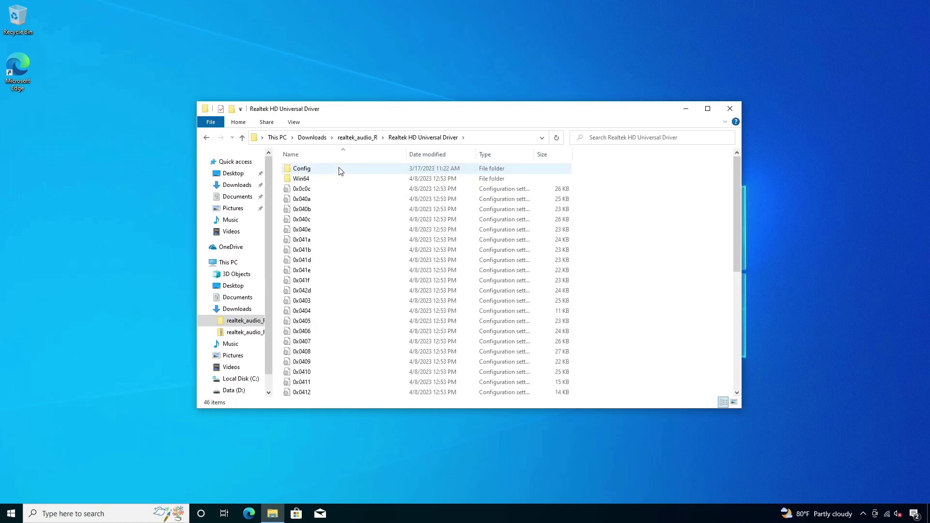
left_click_drag(734, 167, 740, 291)
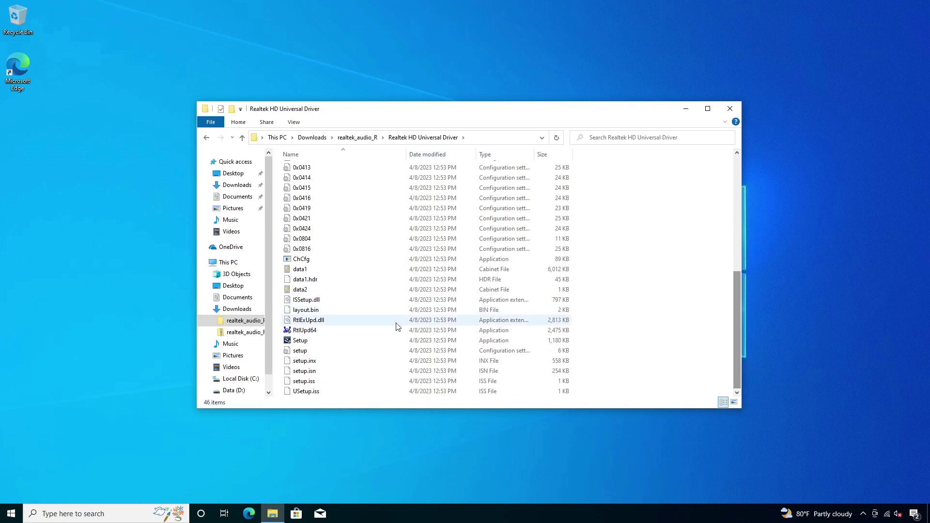
double_click(300, 341)
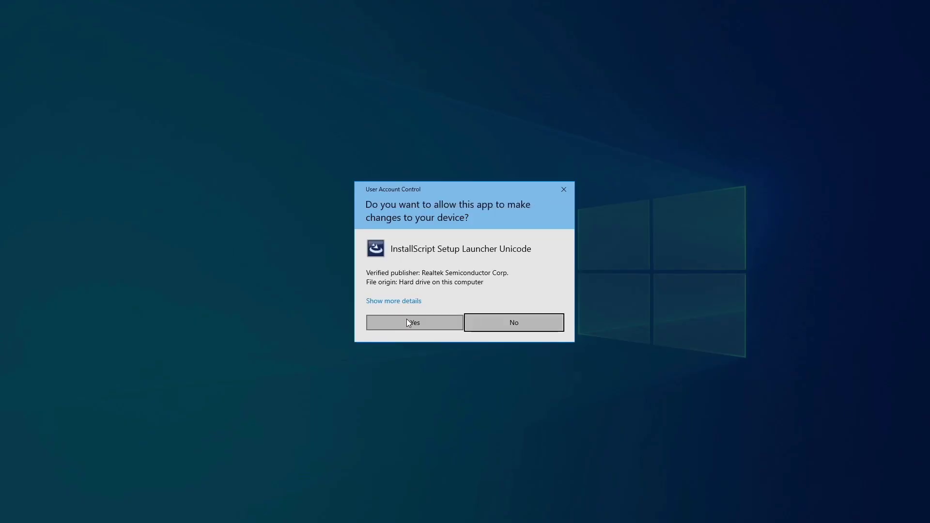
Approve the UAC prompt, close Explorer, remove the old Realtek driver, and restart the computer now.
left_click(411, 323)
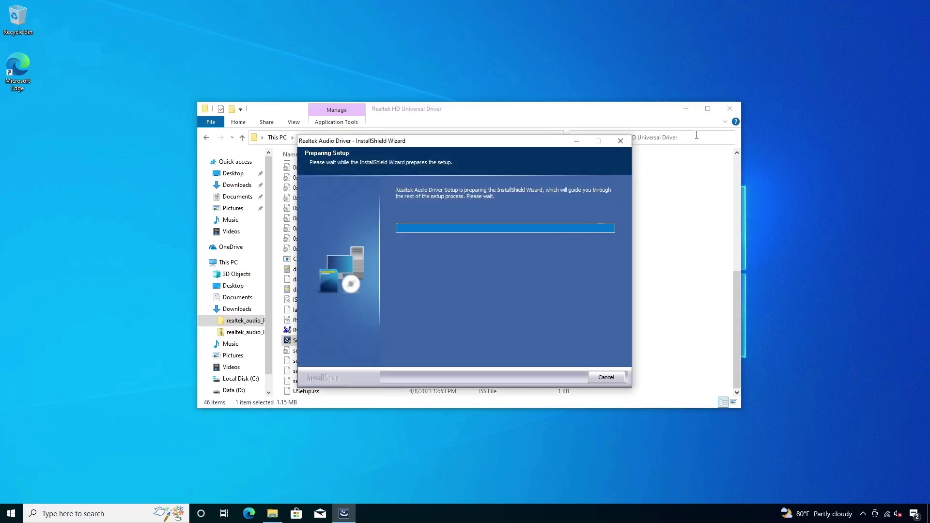
left_click(730, 109)
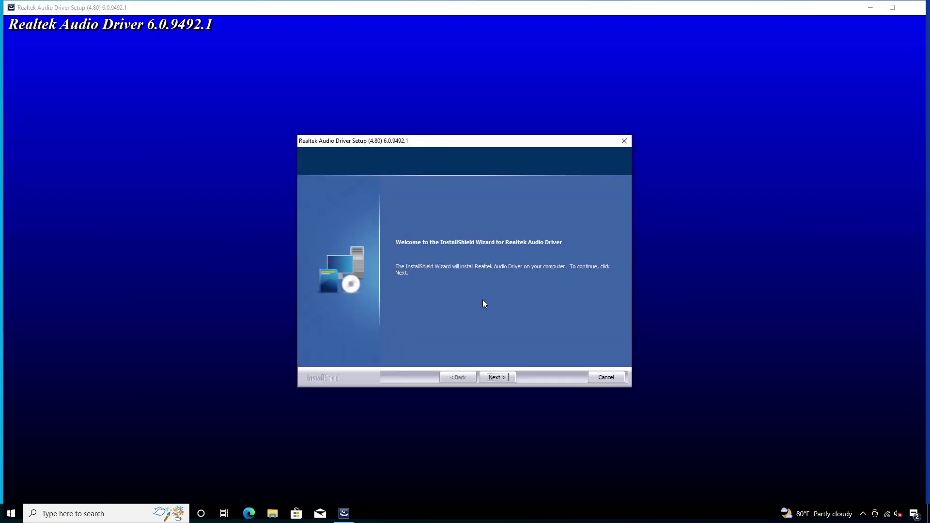
left_click(495, 377)
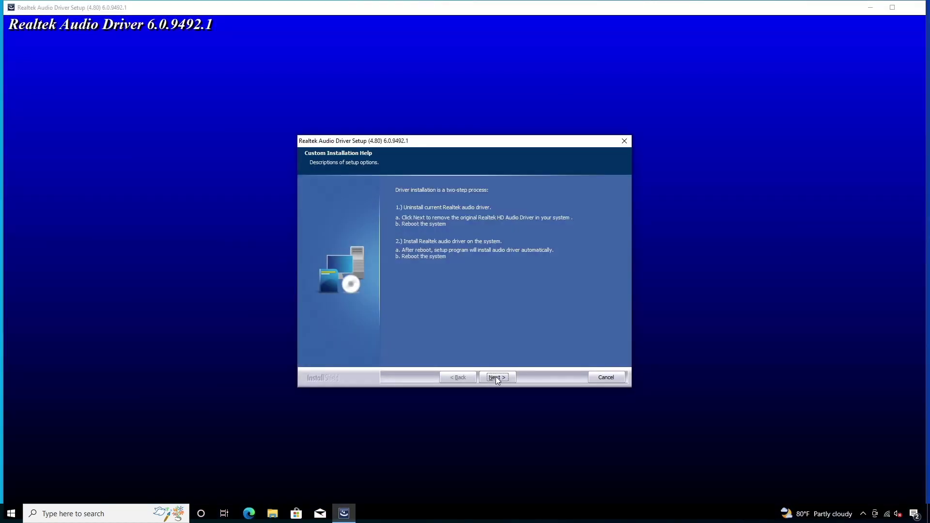
left_click(505, 376)
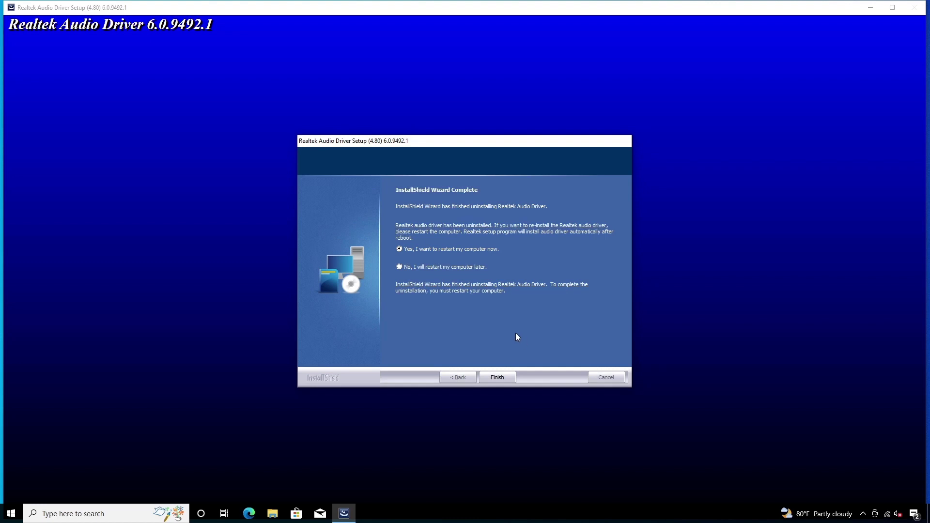
left_click(502, 382)
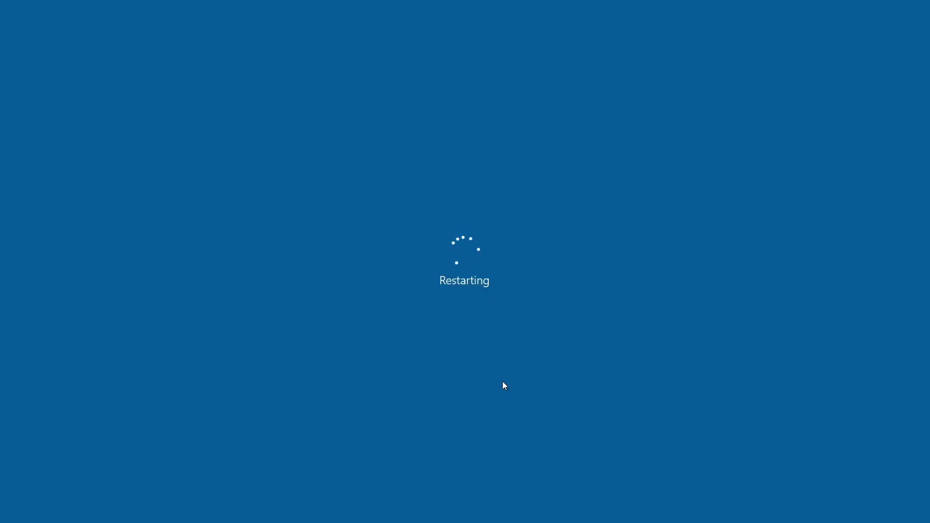